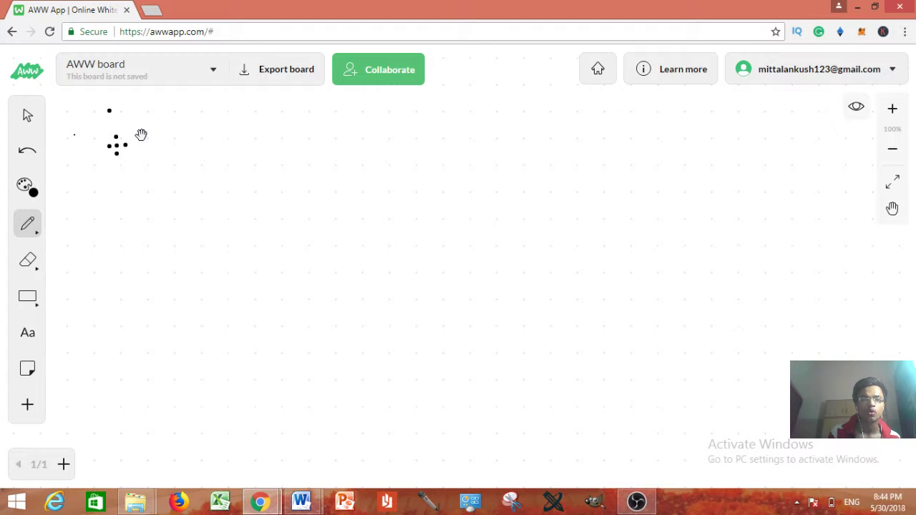
- Add another dot to the top-left cluster and show the pen size options (size 3)
left_click(141, 134)
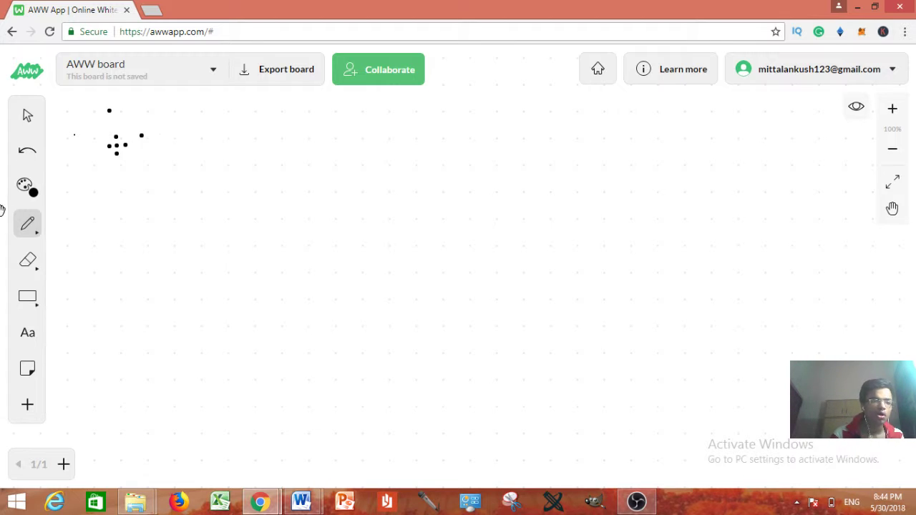
left_click(28, 224)
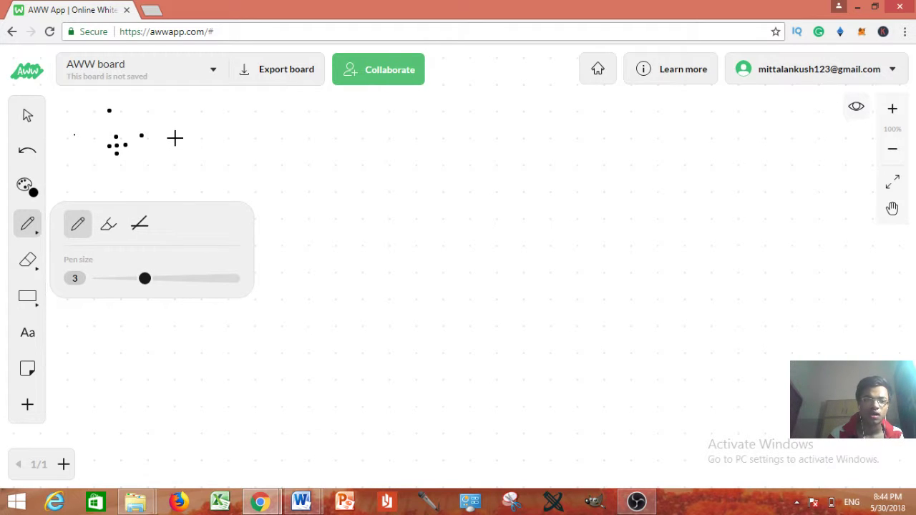
- Handwrite '1 Mindset' after the dots, ending with a curved right-pointing arrow
mouse_move(175, 138)
left_mouse_down()
mouse_move(182, 125)
mouse_move(186, 174)
mouse_move(196, 177)
mouse_move(221, 119)
mouse_move(258, 141)
mouse_move(257, 192)
left_mouse_up()
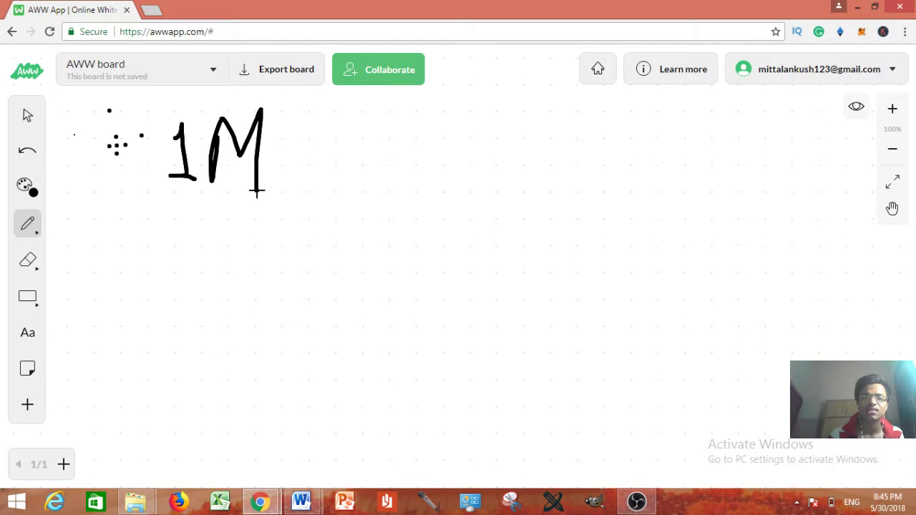
left_click_drag(293, 148, 293, 187)
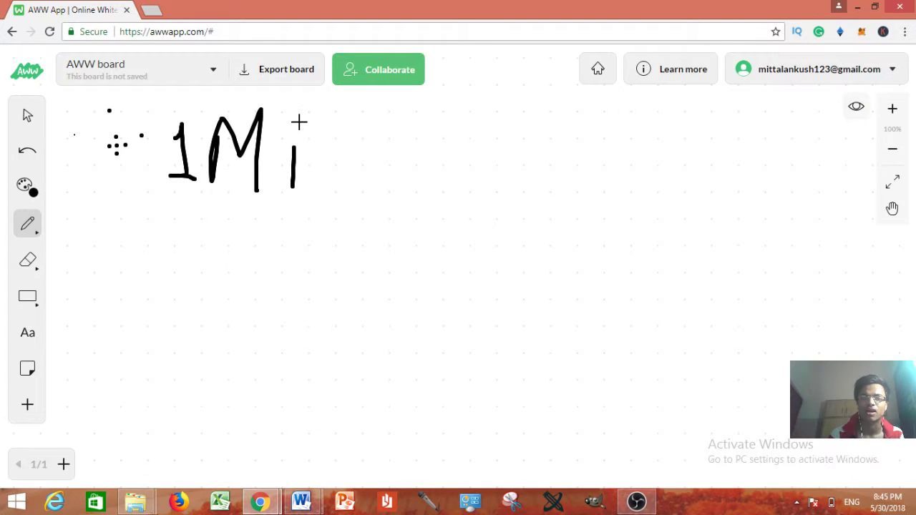
left_click(299, 122)
mouse_move(309, 152)
left_mouse_down()
mouse_move(344, 172)
mouse_move(344, 147)
mouse_move(370, 94)
mouse_move(367, 153)
mouse_move(395, 197)
mouse_move(358, 201)
left_mouse_up()
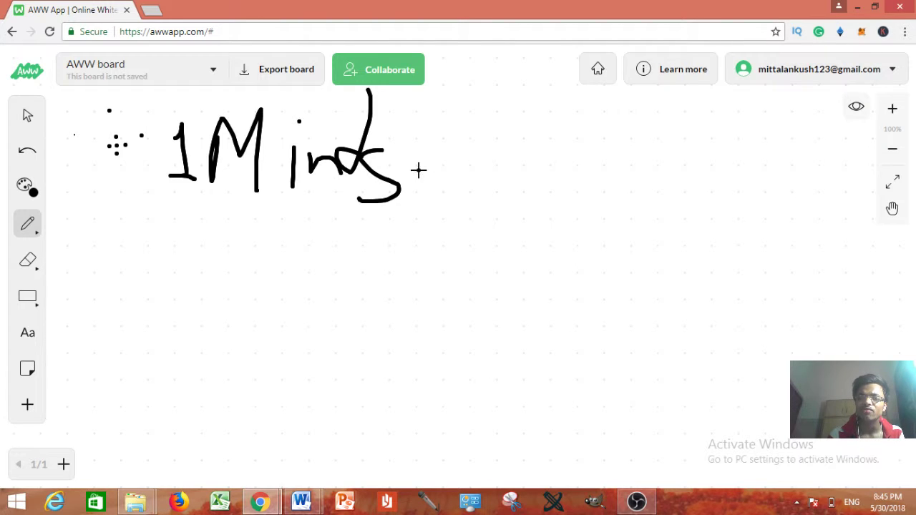
mouse_move(418, 170)
left_mouse_down()
mouse_move(425, 213)
mouse_move(479, 181)
left_mouse_up()
left_click_drag(469, 134, 494, 143)
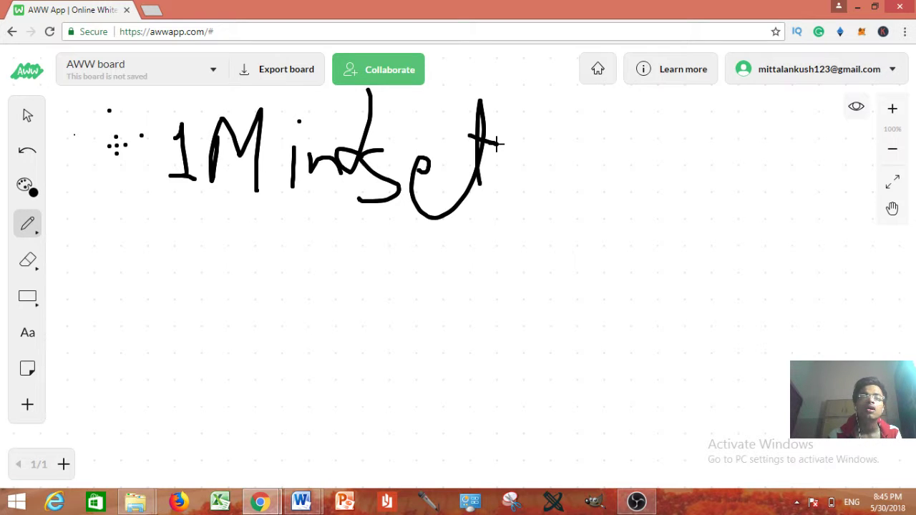
mouse_move(553, 167)
left_mouse_down()
mouse_move(616, 139)
mouse_move(633, 143)
mouse_move(614, 144)
mouse_move(603, 178)
left_mouse_up()
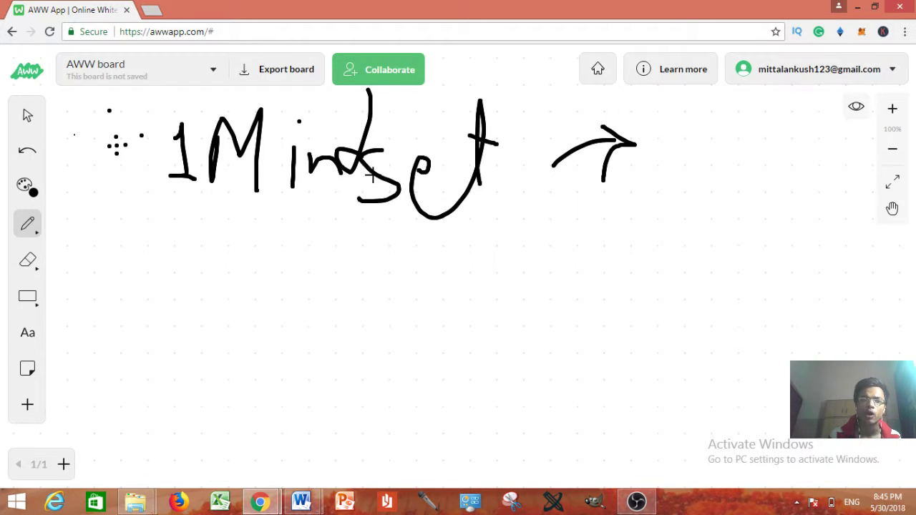
- Undo a stray scribble after the arrow and write '99' in its place
mouse_move(736, 135)
left_mouse_down()
mouse_move(692, 151)
mouse_move(734, 114)
mouse_move(732, 98)
mouse_move(735, 149)
left_mouse_up()
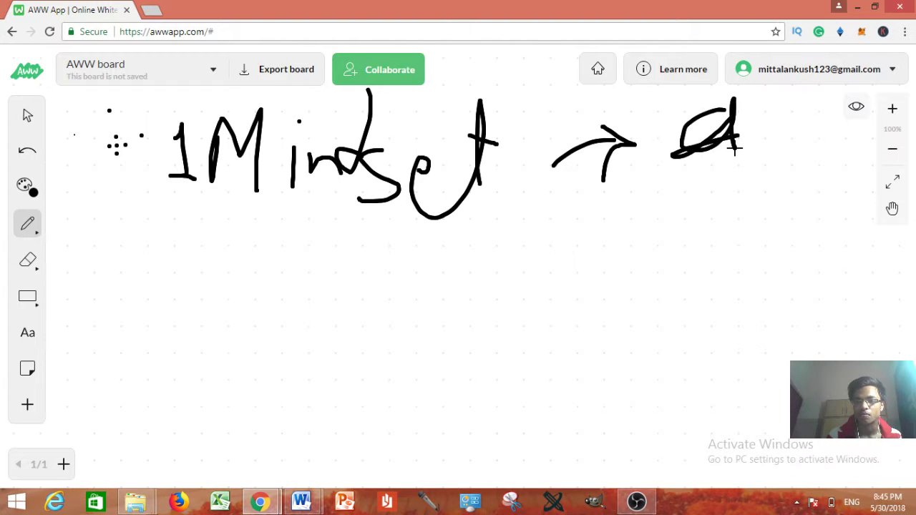
left_click(28, 151)
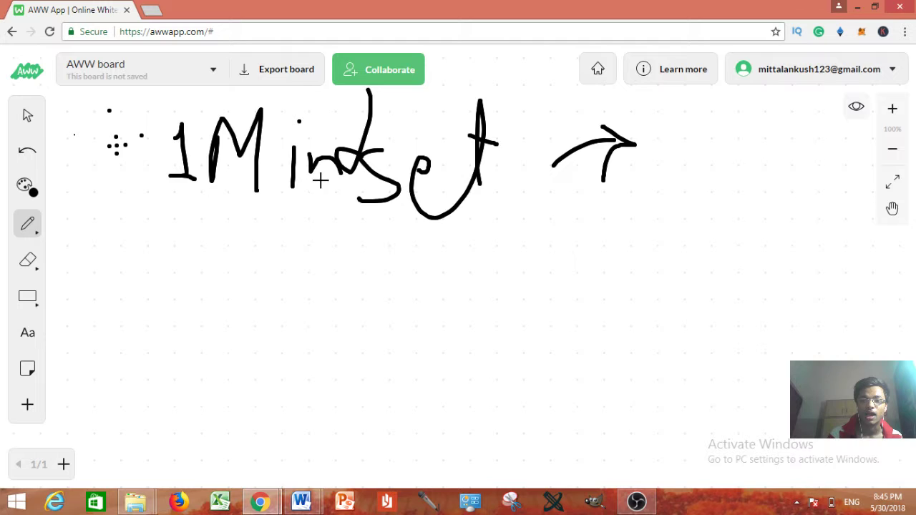
mouse_move(711, 124)
left_mouse_down()
mouse_move(679, 126)
mouse_move(709, 147)
mouse_move(715, 176)
left_mouse_up()
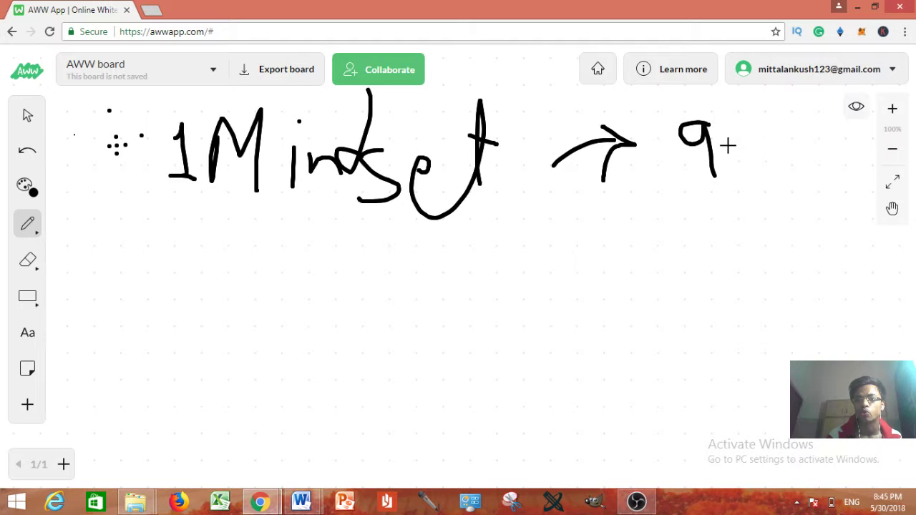
mouse_move(749, 128)
left_mouse_down()
mouse_move(723, 143)
mouse_move(750, 147)
mouse_move(752, 179)
left_mouse_up()
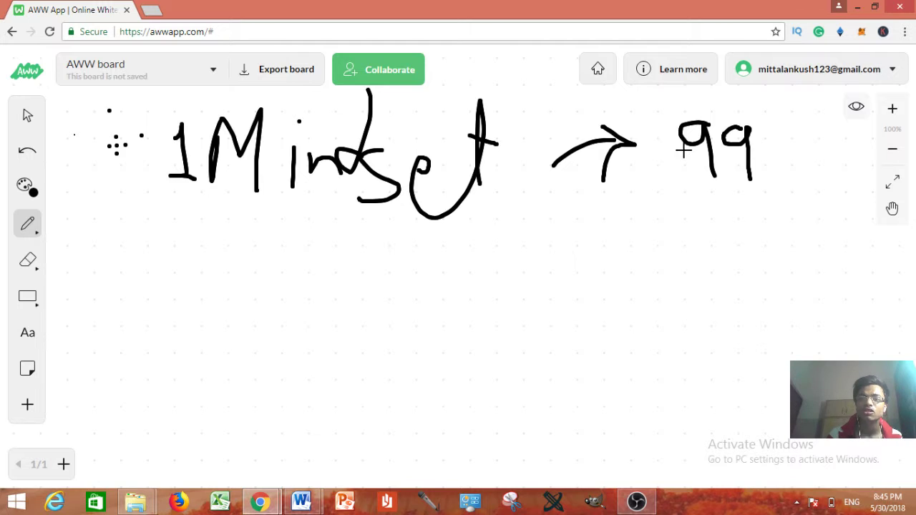
- Add a dollar sign before 99, a percent sign and a dot after it
mouse_move(665, 143)
left_mouse_down()
mouse_move(681, 188)
mouse_move(654, 205)
left_mouse_up()
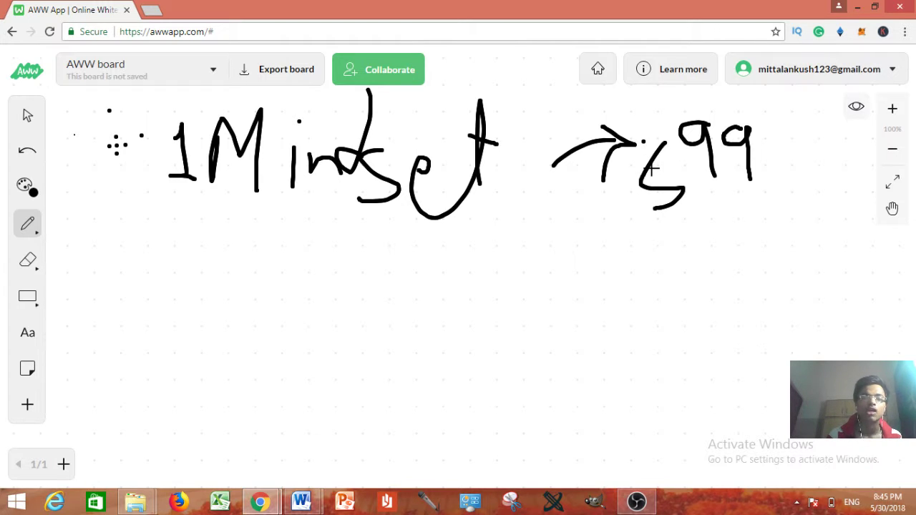
left_click_drag(797, 119, 766, 242)
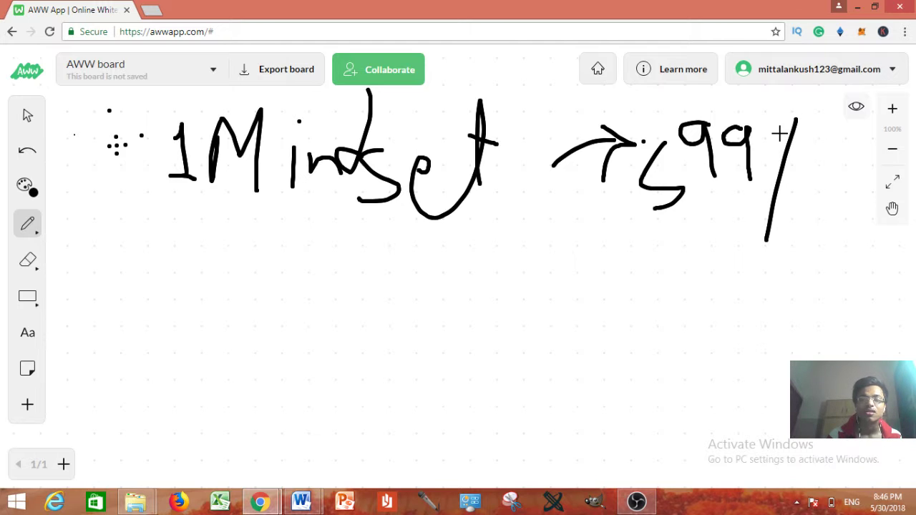
left_click_drag(787, 124, 787, 139)
mouse_move(807, 184)
left_mouse_down()
mouse_move(822, 199)
mouse_move(806, 179)
left_mouse_up()
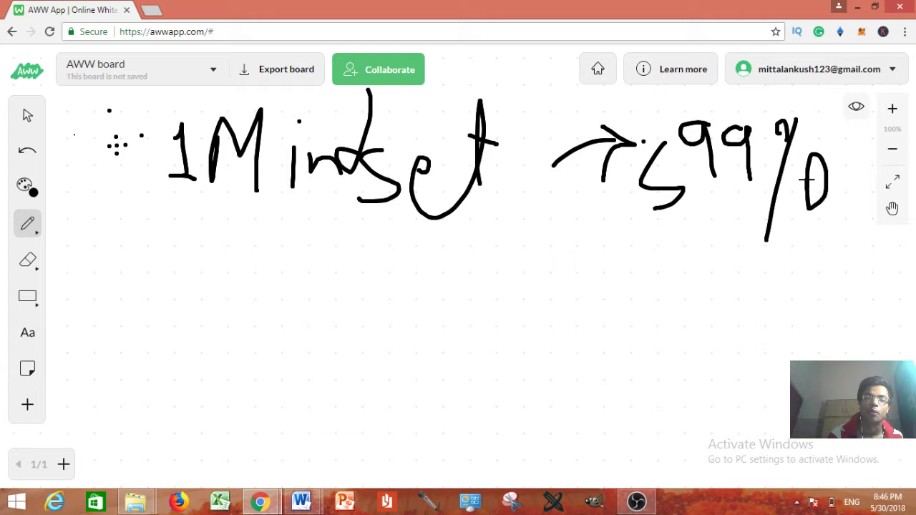
scroll(856, 176, "up", 1)
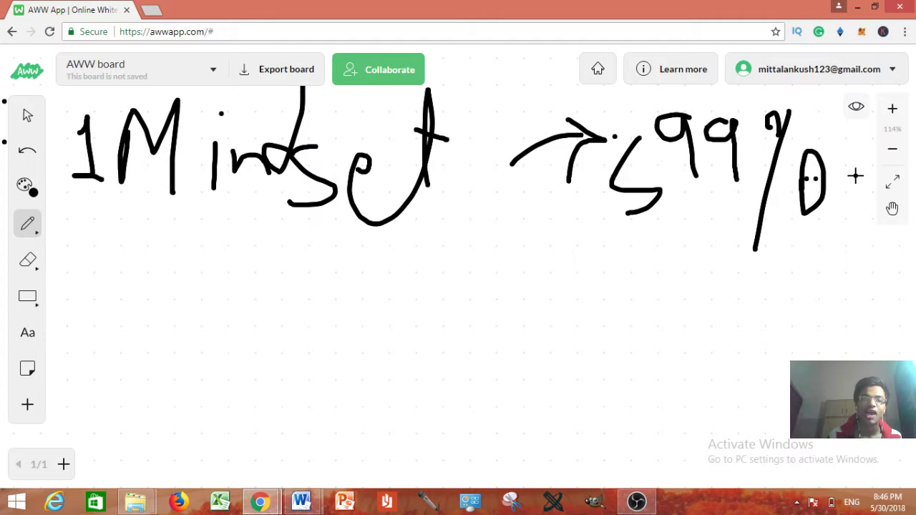
left_click(855, 177)
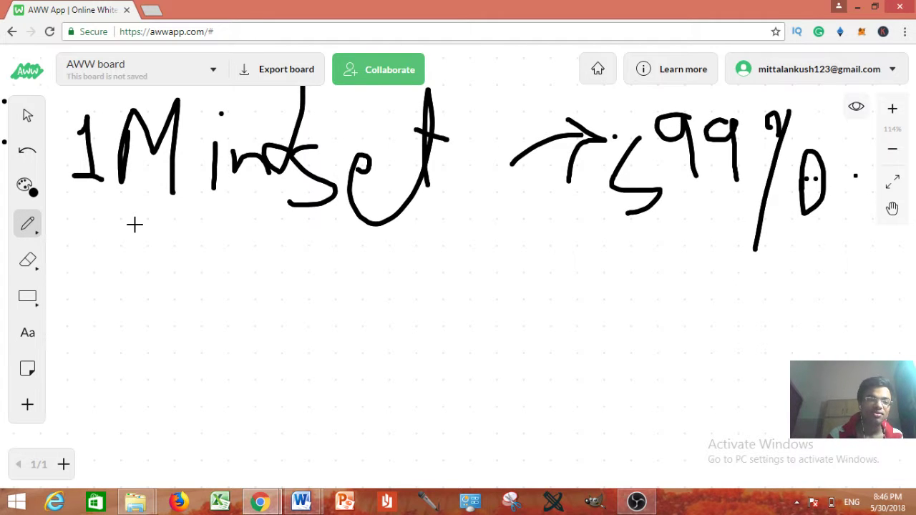
scroll(135, 225, "down", 3)
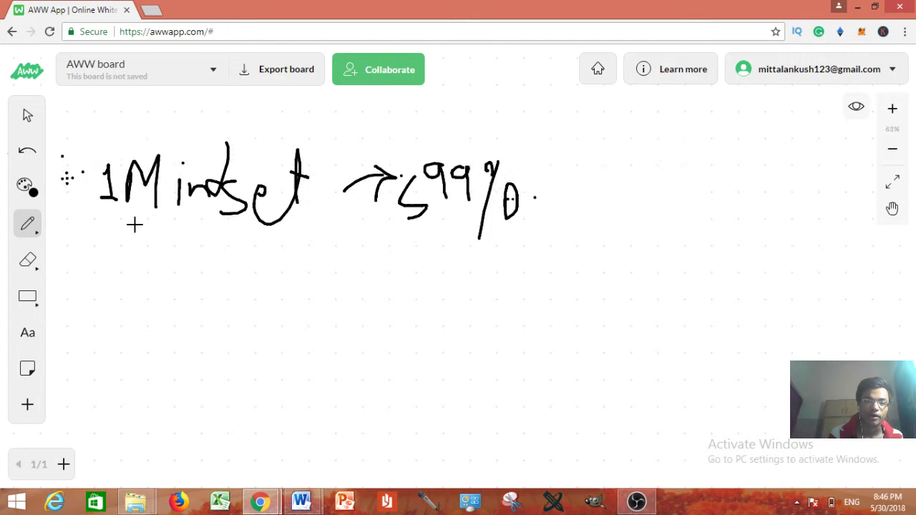
scroll(134, 224, "down", 3)
scroll(134, 225, "up", 4)
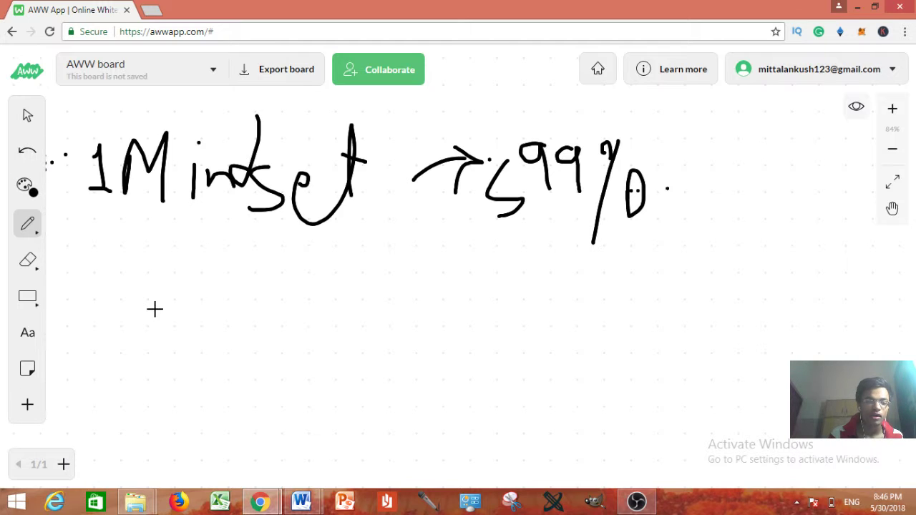
- Write '2 Value' below the Mindset line
mouse_move(146, 285)
left_mouse_down()
mouse_move(160, 319)
mouse_move(191, 304)
left_mouse_up()
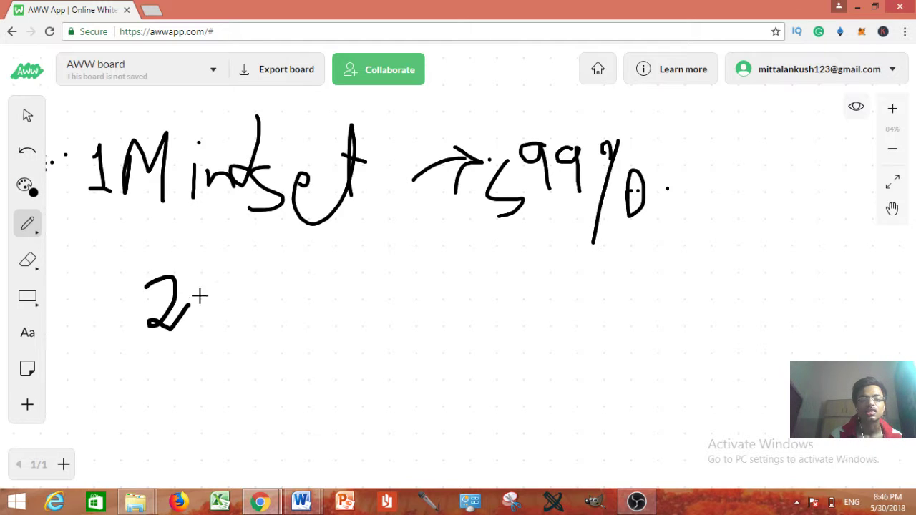
mouse_move(261, 266)
left_mouse_down()
mouse_move(296, 266)
mouse_move(314, 315)
left_mouse_up()
left_click(313, 280)
mouse_move(311, 281)
left_mouse_down()
mouse_move(312, 308)
mouse_move(330, 309)
left_mouse_up()
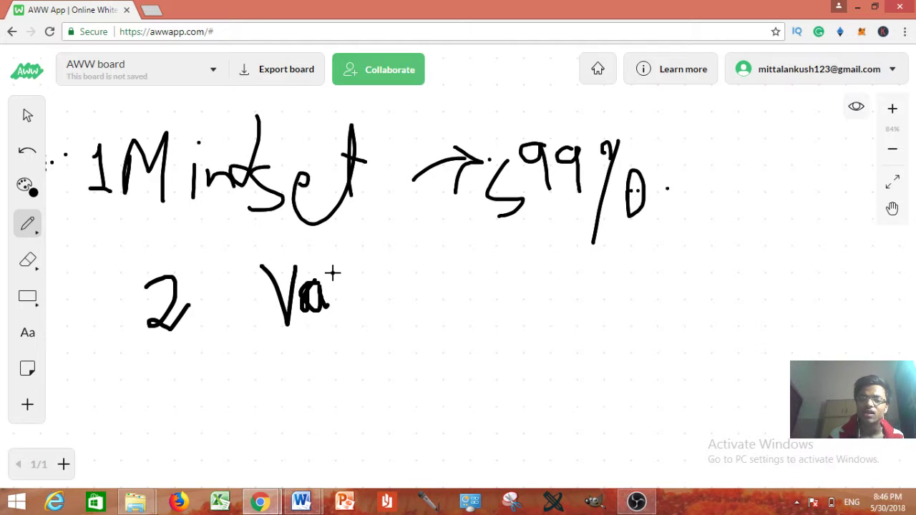
left_click_drag(333, 272, 334, 327)
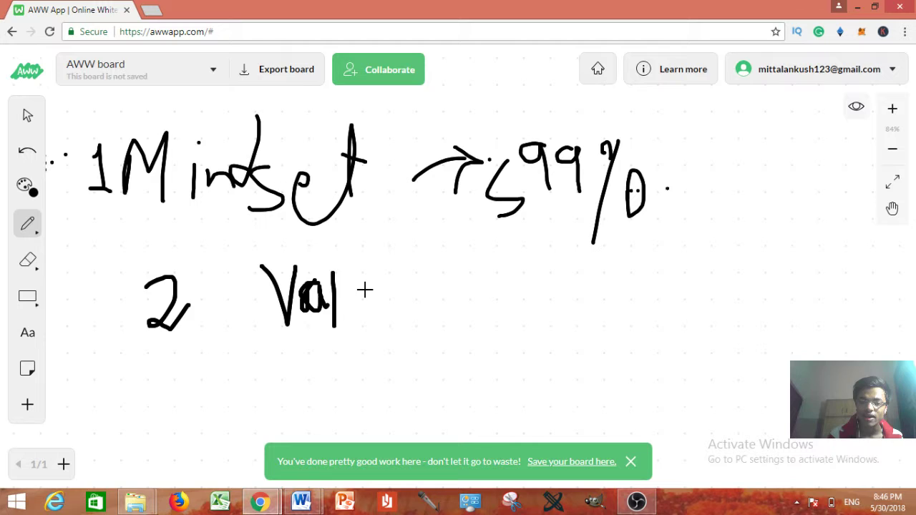
mouse_move(364, 289)
left_mouse_down()
mouse_move(385, 318)
mouse_move(418, 282)
mouse_move(416, 322)
left_mouse_up()
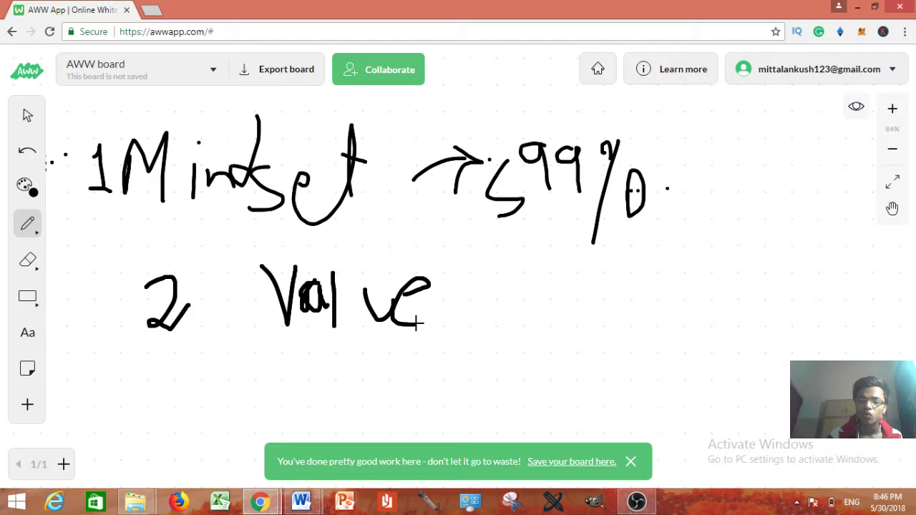
- Draw three checkmarks and an S beside Value, enclosed in a box
mouse_move(505, 271)
left_mouse_down()
mouse_move(550, 246)
mouse_move(581, 258)
mouse_move(593, 230)
left_mouse_up()
mouse_move(646, 259)
left_mouse_down()
mouse_move(618, 264)
mouse_move(606, 299)
left_mouse_up()
mouse_move(542, 300)
left_mouse_down()
mouse_move(655, 299)
mouse_move(659, 235)
mouse_move(464, 222)
mouse_move(595, 292)
left_mouse_up()
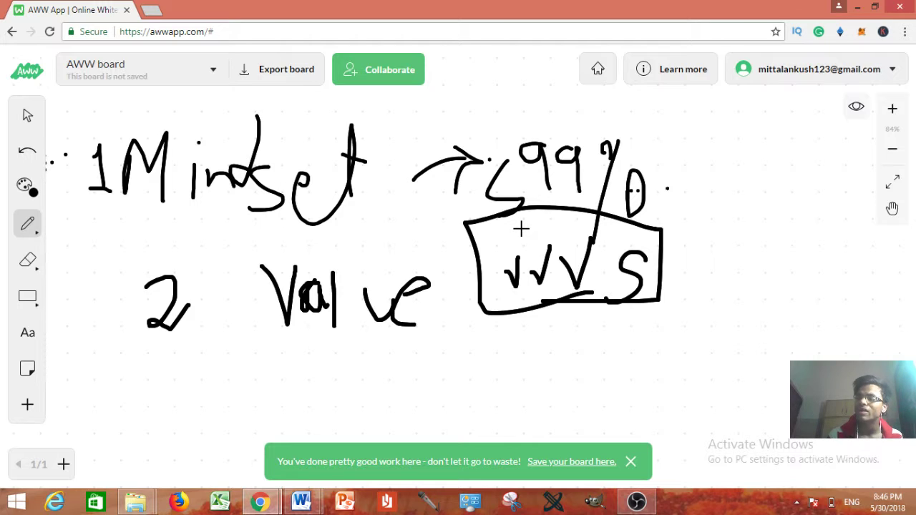
- Fill the box with dollar signs and write a 'T' after it to end the Value line
mouse_move(527, 231)
left_mouse_down()
mouse_move(507, 266)
mouse_move(544, 251)
mouse_move(531, 266)
left_mouse_up()
mouse_move(567, 223)
left_mouse_down()
mouse_move(572, 252)
mouse_move(627, 237)
mouse_move(675, 207)
mouse_move(679, 267)
mouse_move(721, 264)
mouse_move(680, 308)
left_mouse_up()
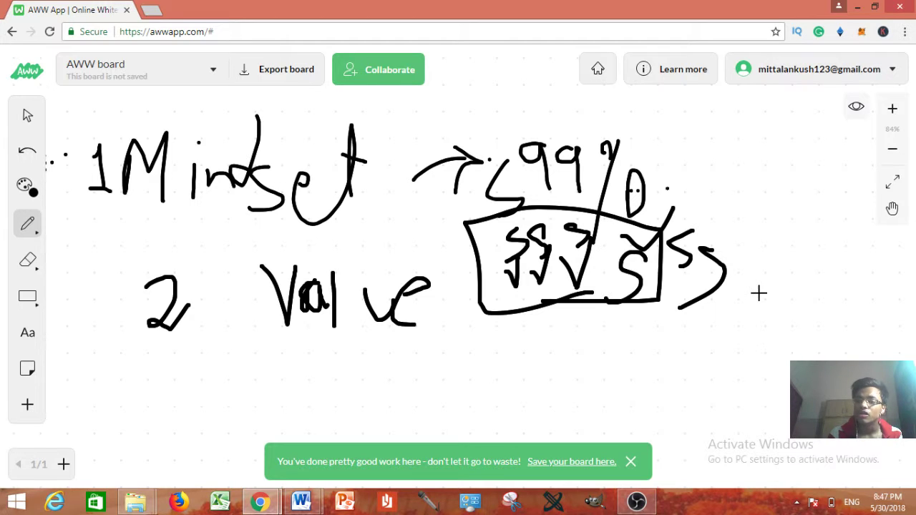
left_click_drag(759, 292, 768, 330)
left_click_drag(738, 294, 780, 282)
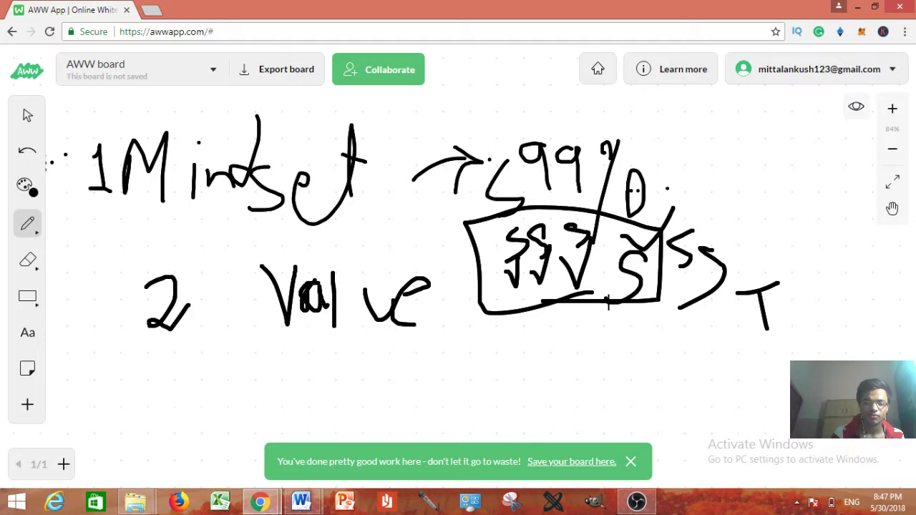
- Add a new page, write '3' on it, and check 10 topics.docx before returning
left_click(63, 465)
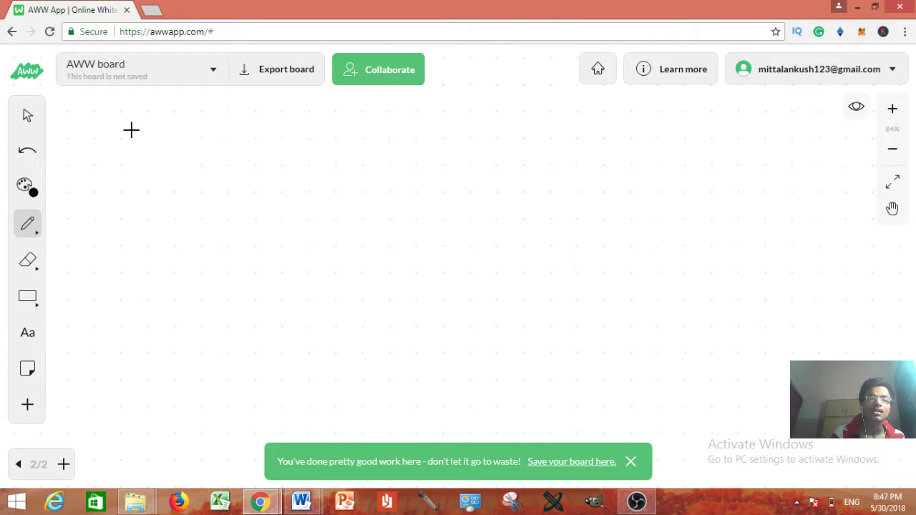
left_click_drag(131, 129, 135, 172)
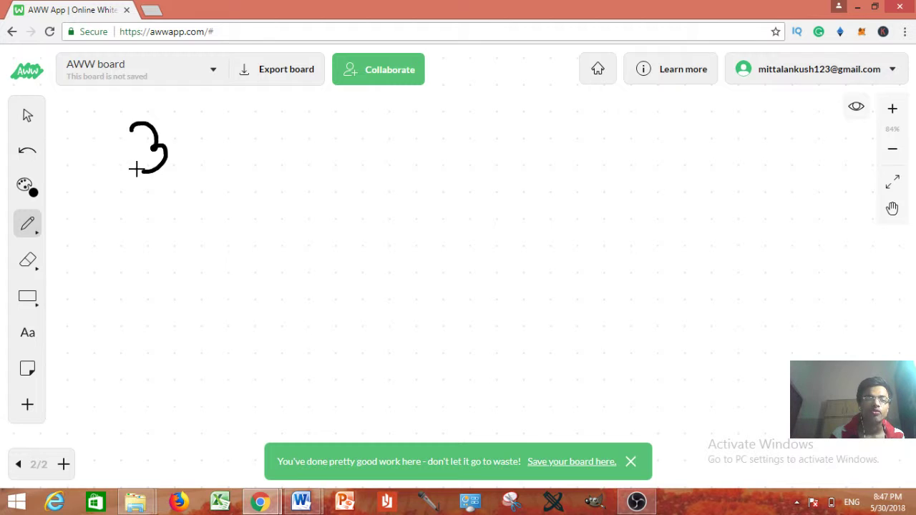
mouse_move(301, 502)
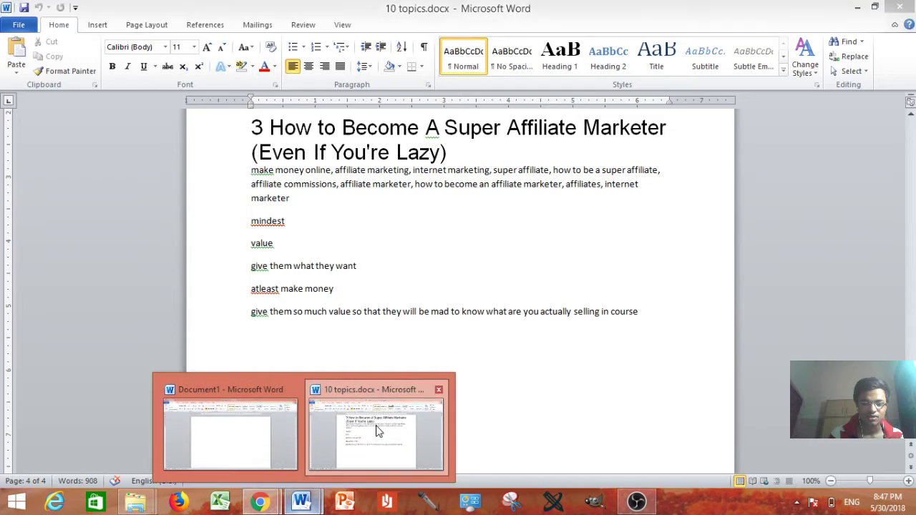
left_click(311, 400)
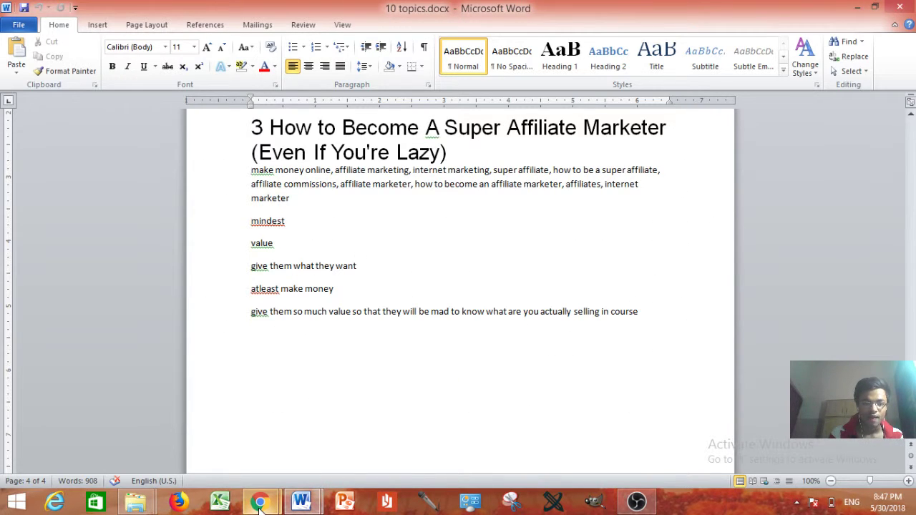
mouse_move(260, 502)
left_click(208, 426)
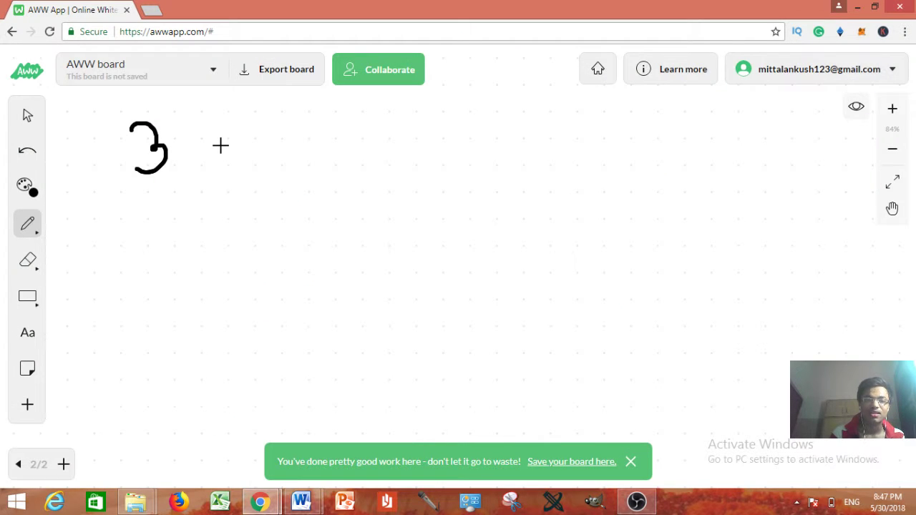
- Write '3. Give' at the top of the new page
left_click(221, 145)
mouse_move(315, 114)
left_mouse_down()
mouse_move(364, 147)
mouse_move(364, 161)
left_mouse_up()
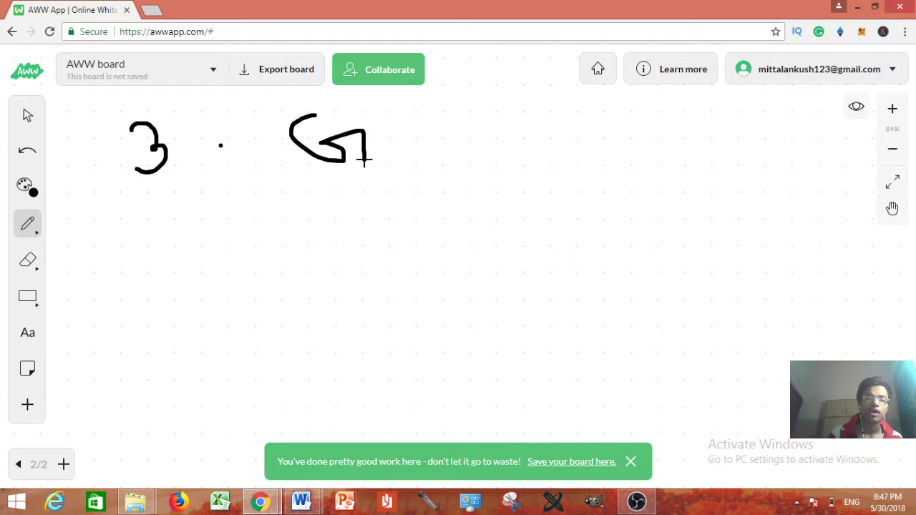
mouse_move(385, 132)
left_mouse_down()
mouse_move(386, 168)
mouse_move(403, 153)
left_mouse_up()
left_click(382, 127)
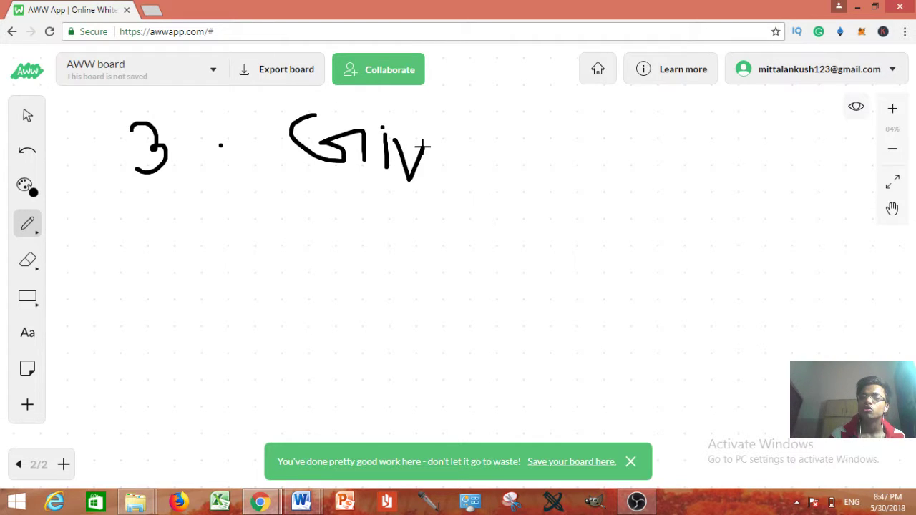
left_click_drag(441, 153, 464, 162)
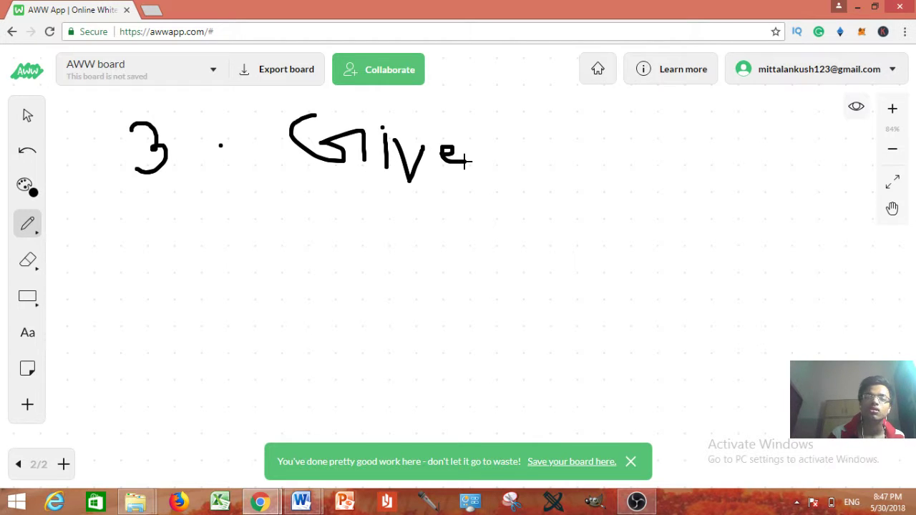
scroll(497, 146, "up", 2)
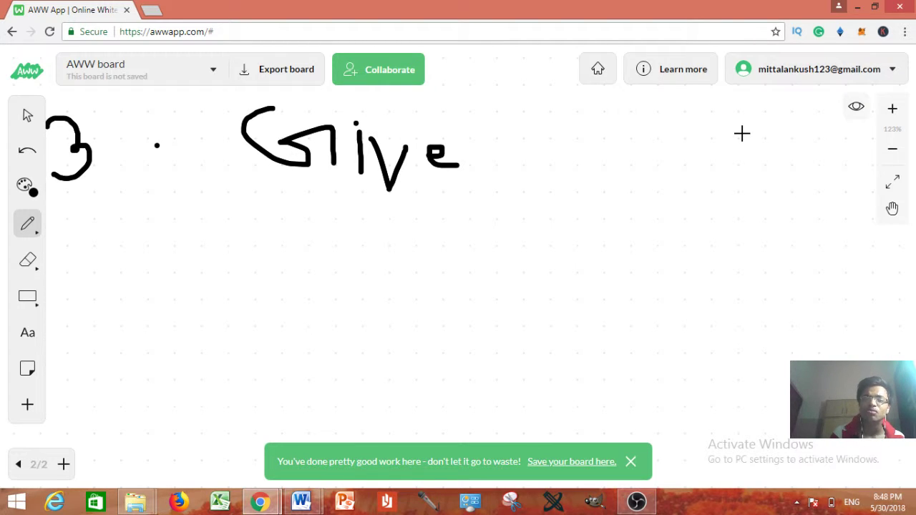
scroll(741, 133, "down", 2)
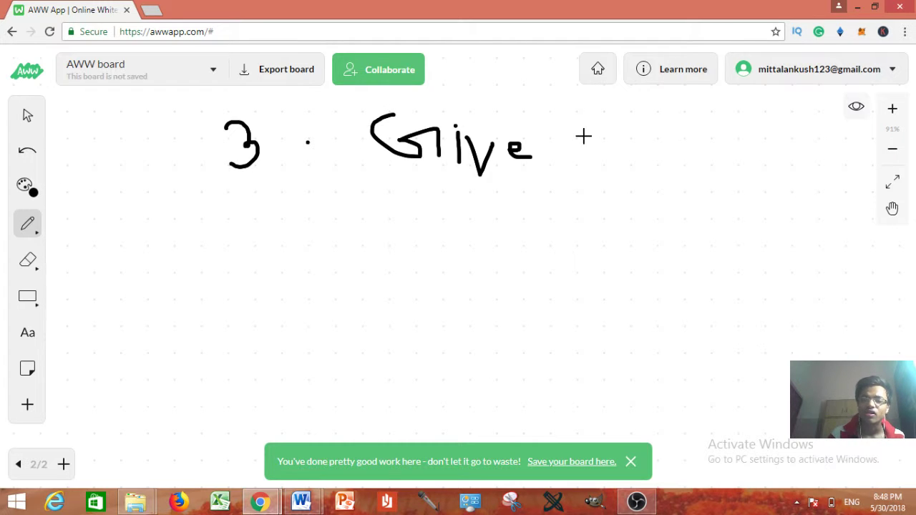
- Draw an arrow from Give to '$10', write '$100' below, and strike the amounts through
mouse_move(559, 146)
left_mouse_down()
mouse_move(579, 144)
mouse_move(575, 172)
left_mouse_up()
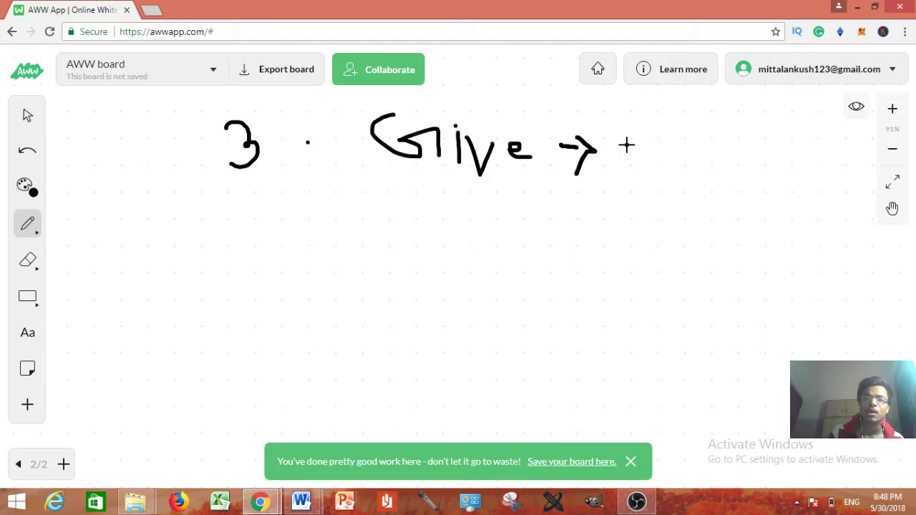
left_click(628, 146)
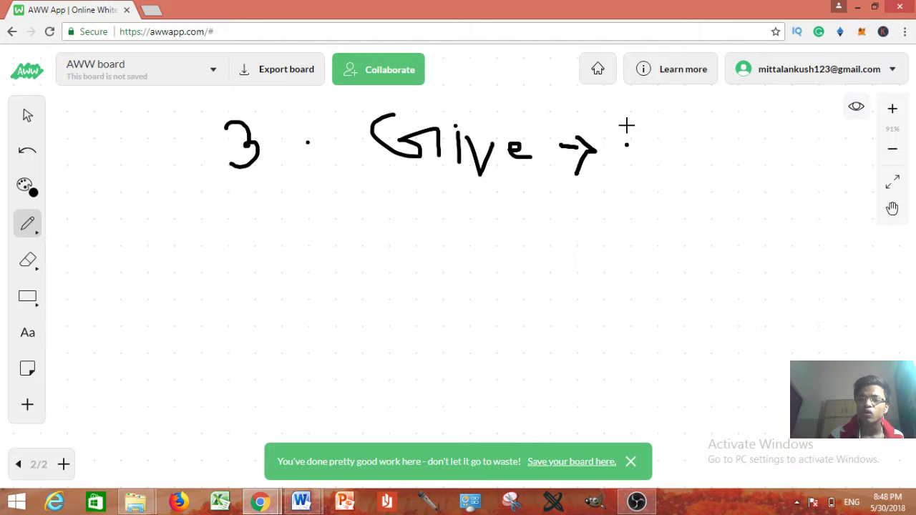
left_click_drag(627, 125, 632, 187)
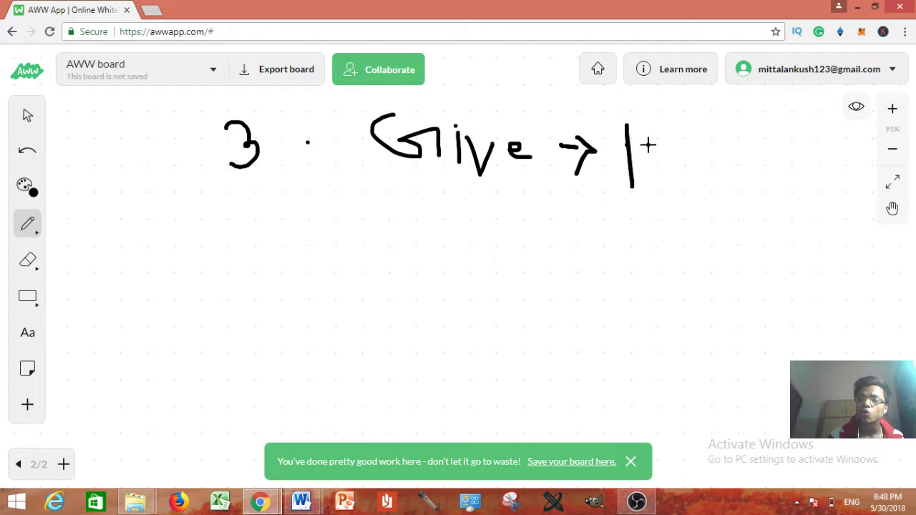
mouse_move(649, 145)
left_mouse_down()
mouse_move(720, 115)
mouse_move(675, 136)
mouse_move(609, 143)
mouse_move(620, 163)
mouse_move(606, 156)
mouse_move(617, 182)
mouse_move(801, 119)
left_mouse_up()
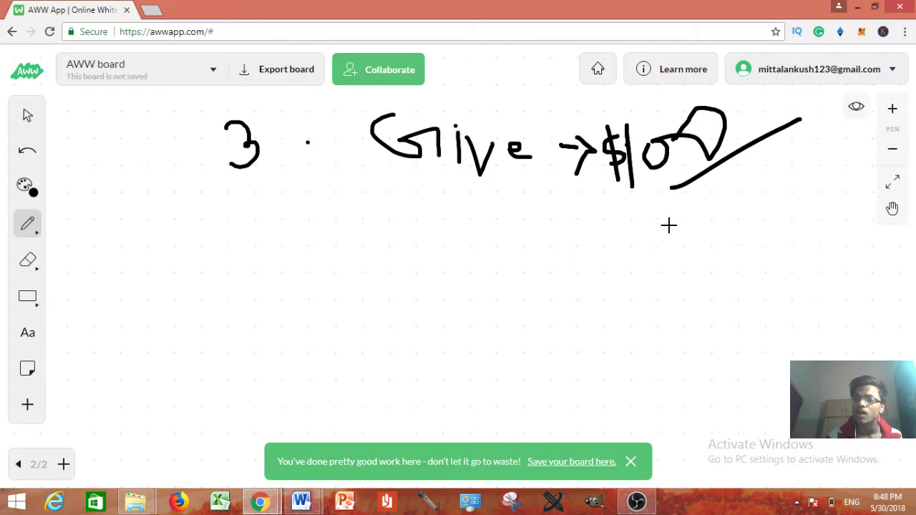
mouse_move(669, 226)
left_mouse_down()
mouse_move(683, 289)
mouse_move(746, 234)
mouse_move(790, 256)
mouse_move(709, 247)
left_mouse_up()
mouse_move(643, 222)
left_mouse_down()
mouse_move(648, 245)
mouse_move(619, 263)
left_mouse_up()
left_click_drag(625, 224, 643, 300)
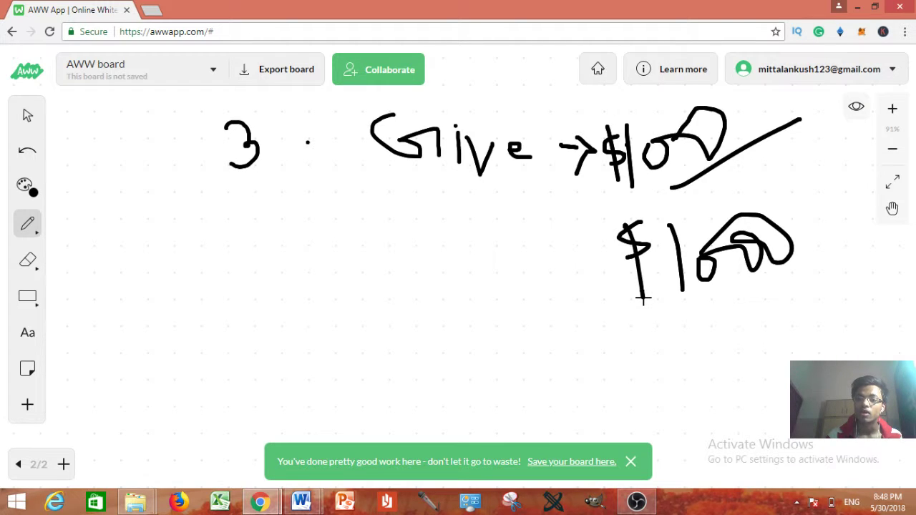
left_click_drag(716, 292, 800, 247)
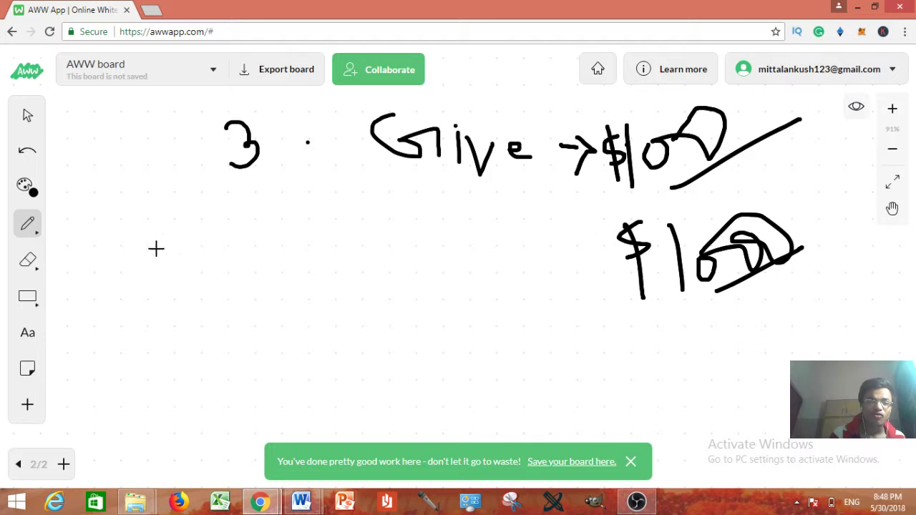
- Start a '4' at left, then check the 10 topics notes and return
mouse_move(141, 231)
left_mouse_down()
mouse_move(145, 272)
mouse_move(176, 270)
mouse_move(178, 300)
left_mouse_up()
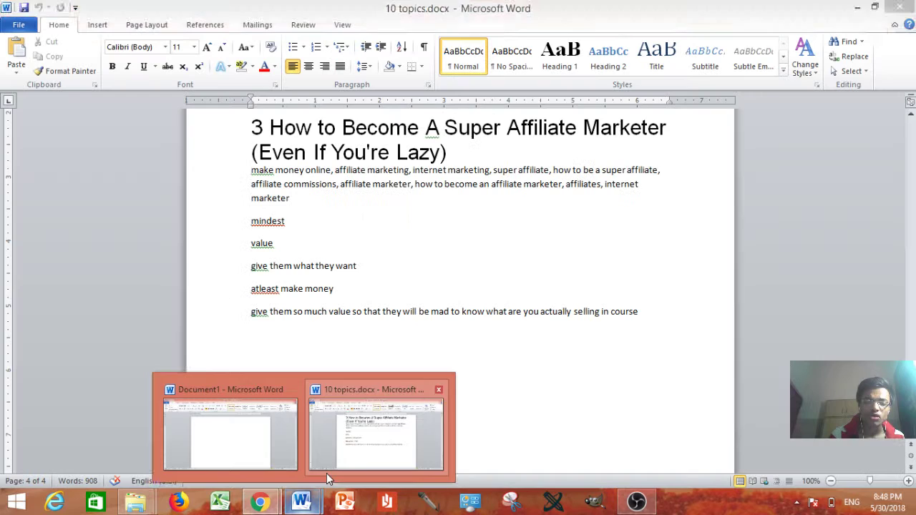
left_click(326, 469)
mouse_move(259, 502)
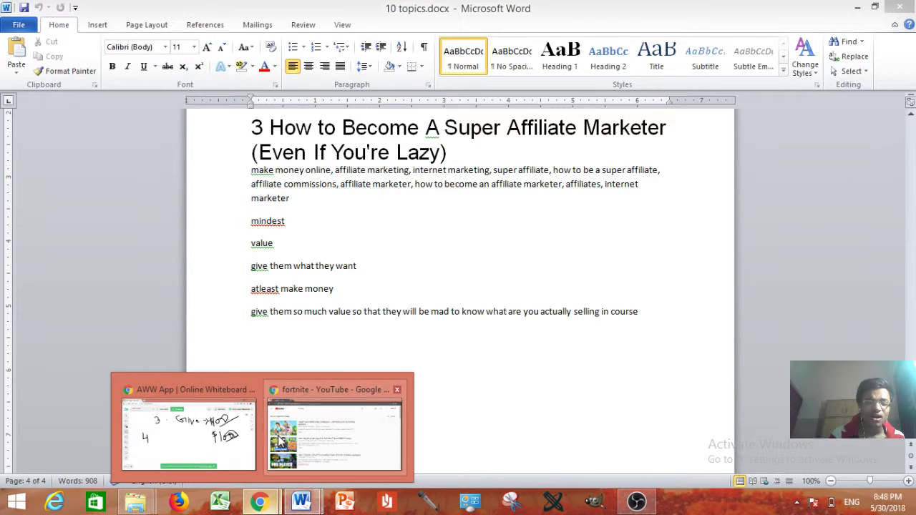
left_click(247, 430)
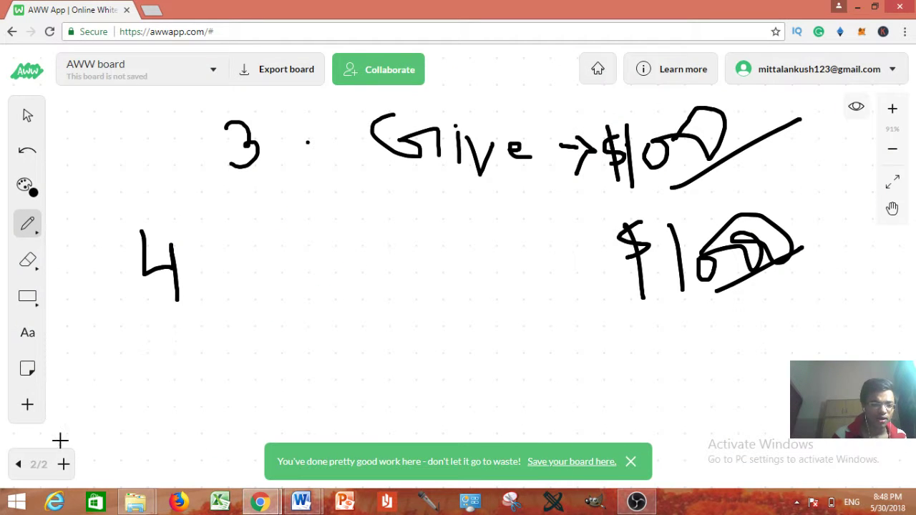
- Add a third page and write '4. Give' on it
left_click(63, 465)
mouse_move(131, 162)
left_mouse_down()
mouse_move(133, 184)
mouse_move(155, 184)
left_mouse_up()
left_click_drag(162, 148, 156, 212)
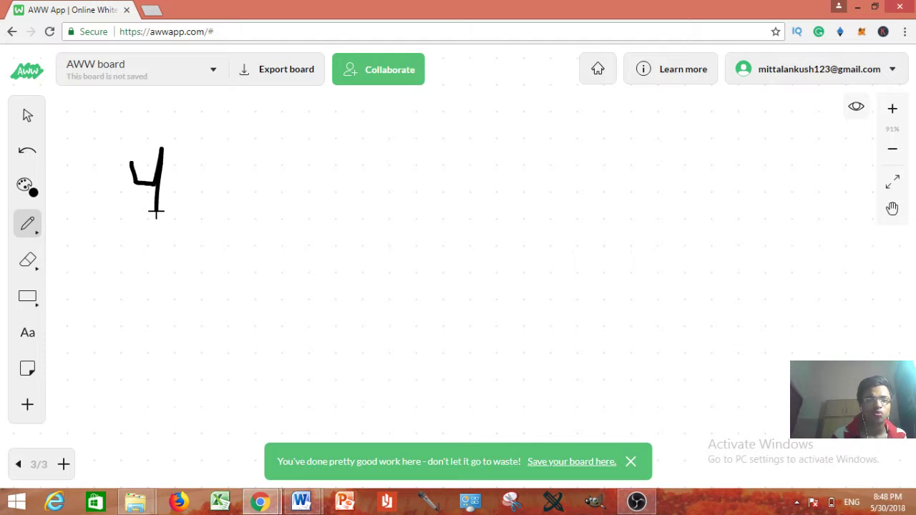
left_click(201, 169)
mouse_move(296, 148)
left_mouse_down()
mouse_move(296, 188)
mouse_move(320, 170)
mouse_move(331, 185)
left_mouse_up()
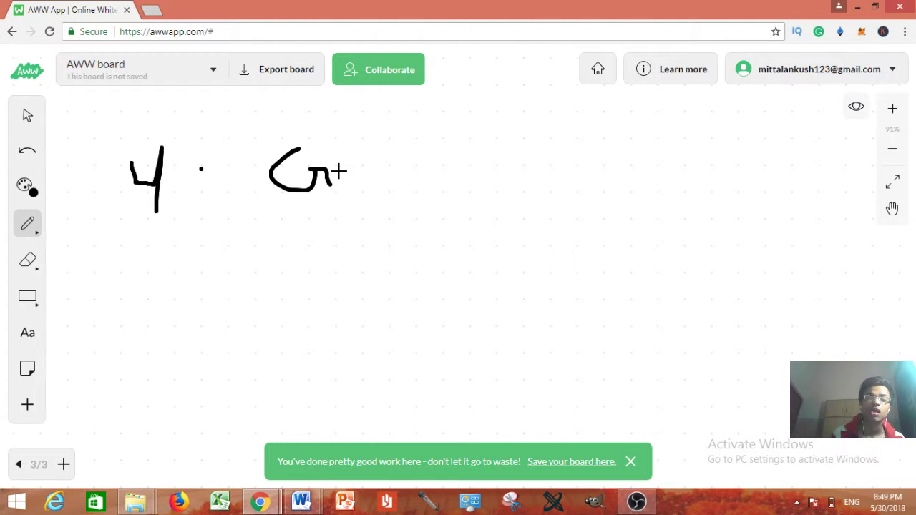
mouse_move(339, 171)
left_mouse_down()
mouse_move(340, 201)
mouse_move(380, 170)
mouse_move(422, 212)
left_mouse_up()
left_click(342, 156)
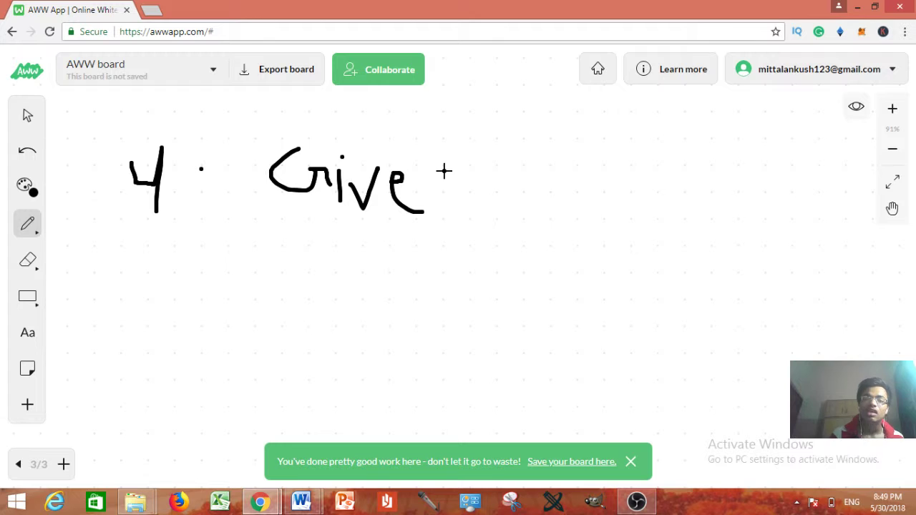
- Draw a feathered arrow pointing up and right beside Give
mouse_move(444, 171)
left_mouse_down()
mouse_move(481, 136)
mouse_move(484, 172)
left_mouse_up()
mouse_move(450, 135)
left_mouse_down()
mouse_move(478, 171)
mouse_move(449, 143)
mouse_move(550, 115)
mouse_move(521, 139)
left_mouse_up()
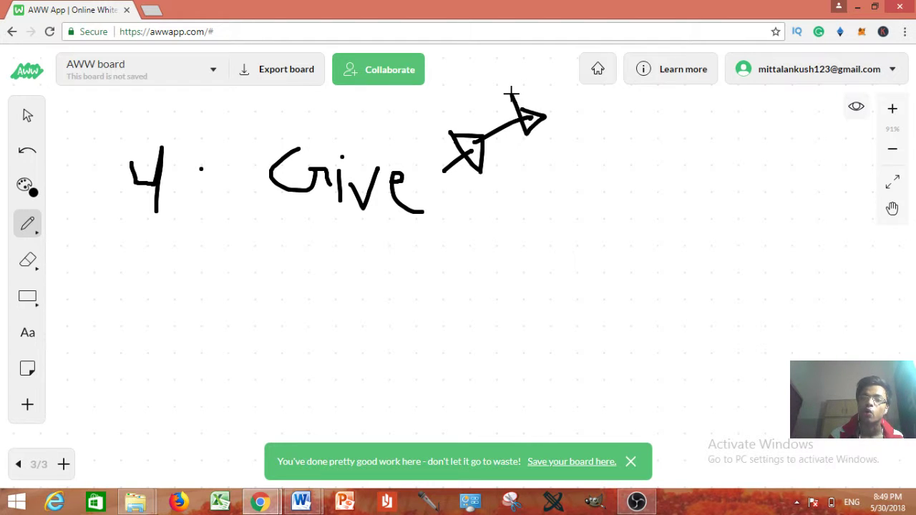
mouse_move(512, 91)
left_mouse_down()
mouse_move(547, 113)
mouse_move(523, 135)
left_mouse_up()
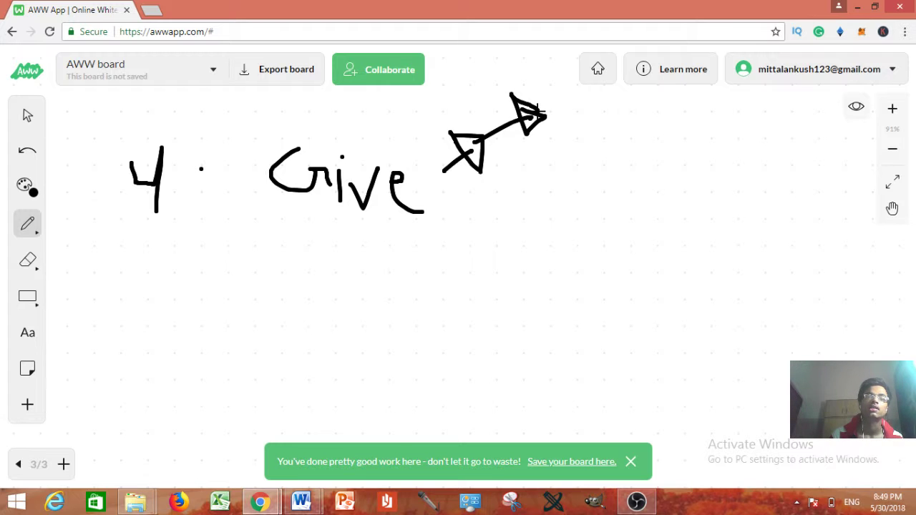
- Write '5. Atlast' under '4. Give' with a small down-right arrow beneath it
left_click_drag(166, 266, 199, 310)
left_click(277, 249)
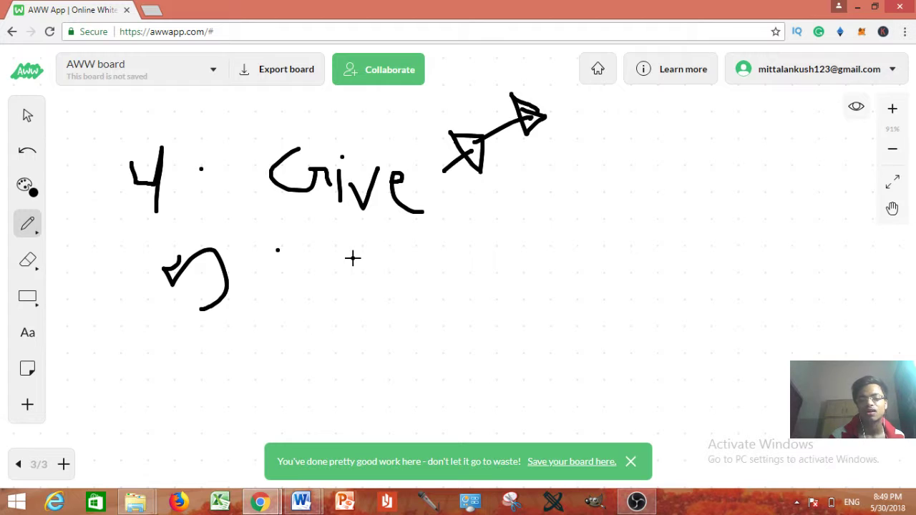
mouse_move(353, 257)
left_mouse_down()
mouse_move(355, 294)
mouse_move(401, 296)
left_mouse_up()
left_click_drag(392, 259, 352, 296)
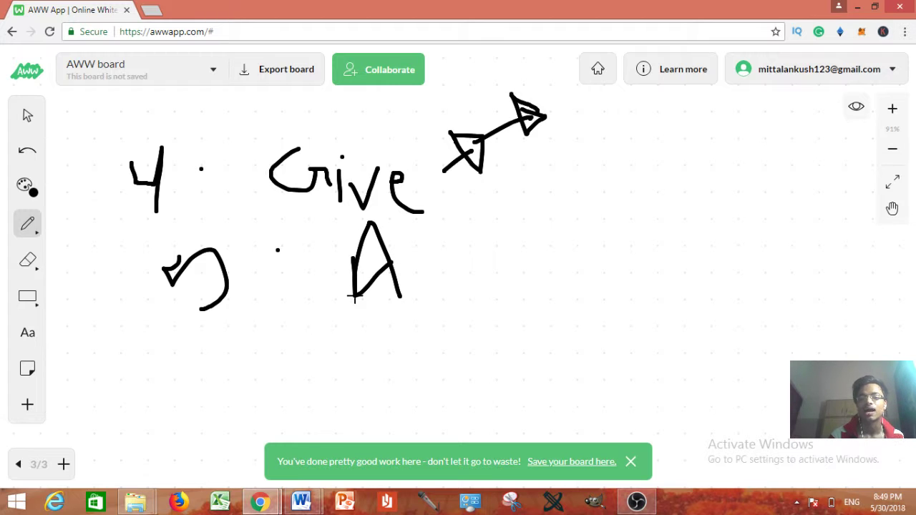
mouse_move(423, 256)
left_mouse_down()
mouse_move(427, 300)
mouse_move(438, 279)
mouse_move(448, 296)
mouse_move(489, 285)
mouse_move(511, 252)
mouse_move(483, 303)
left_mouse_up()
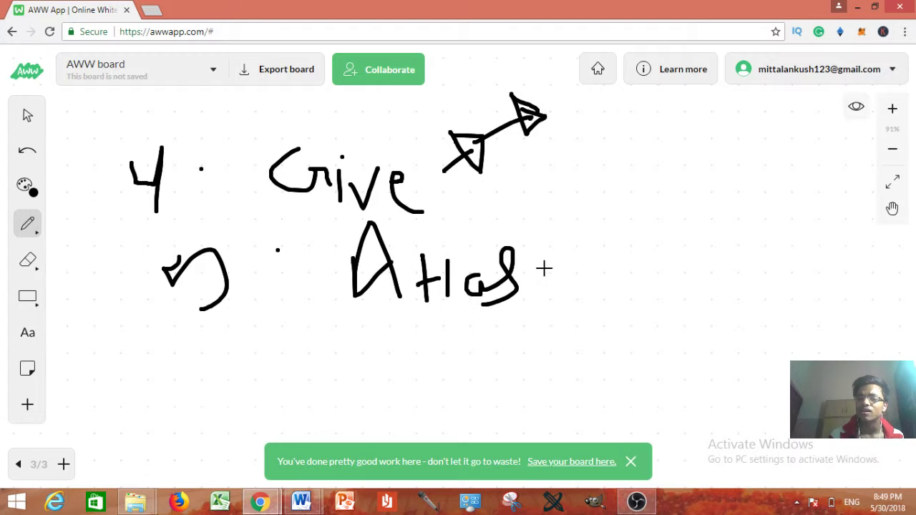
left_click_drag(533, 282, 606, 292)
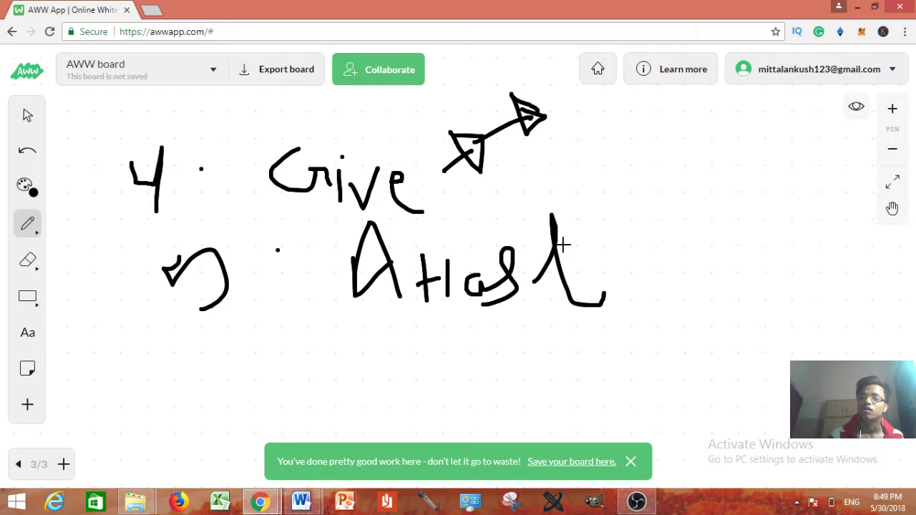
left_click_drag(536, 233, 601, 240)
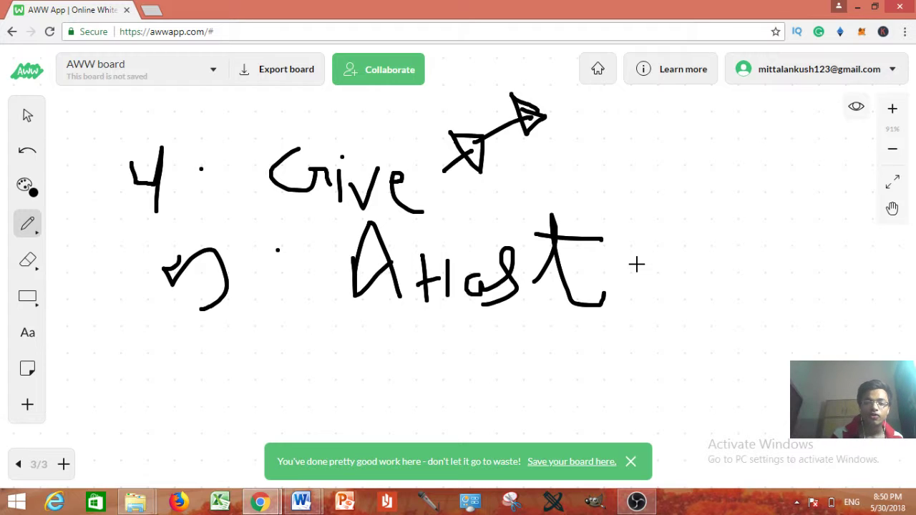
mouse_move(292, 345)
left_mouse_down()
mouse_move(320, 370)
mouse_move(306, 369)
mouse_move(323, 361)
mouse_move(313, 356)
mouse_move(302, 374)
left_mouse_up()
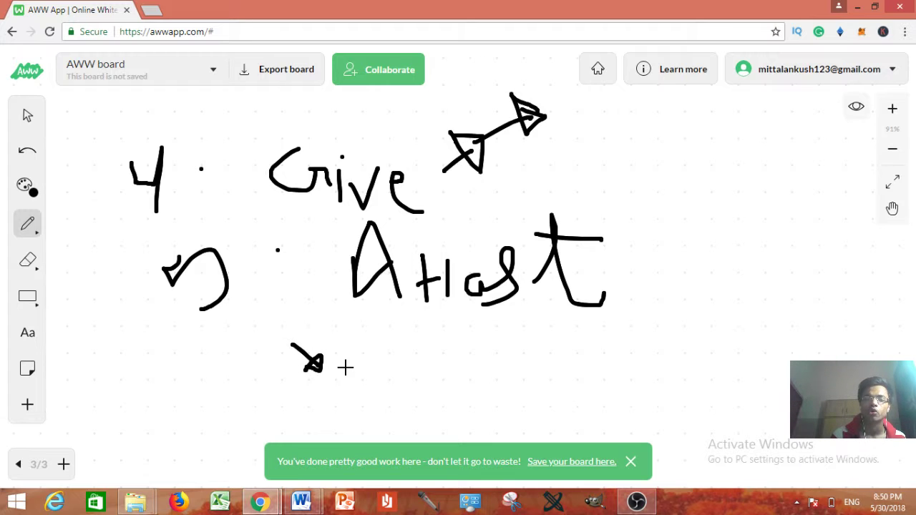
- Write '1', a rising arrow, and '$100' below Atlast
left_click_drag(346, 364, 349, 426)
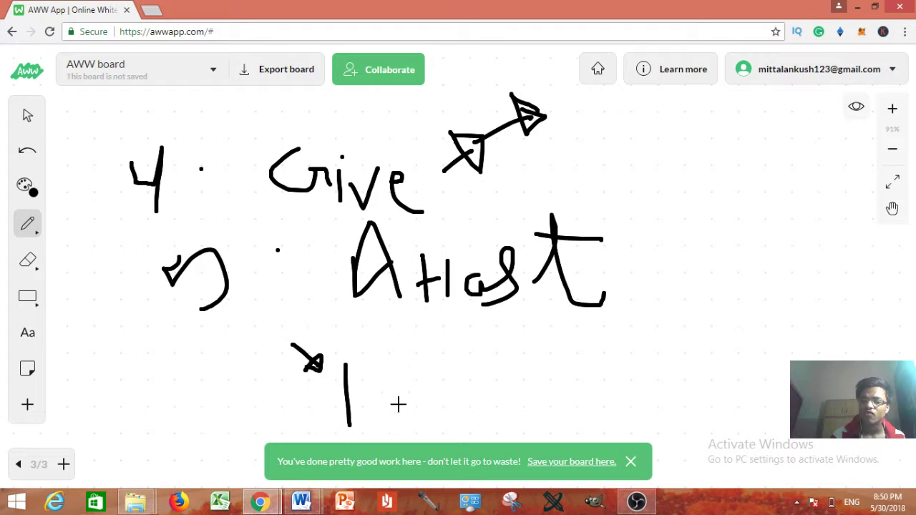
mouse_move(445, 387)
left_mouse_down()
mouse_move(534, 353)
mouse_move(544, 360)
mouse_move(527, 352)
mouse_move(552, 352)
left_mouse_up()
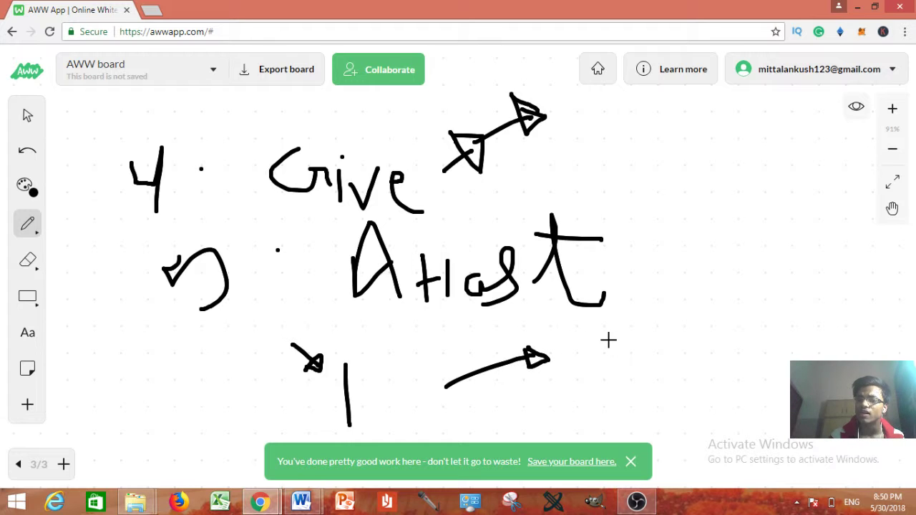
mouse_move(608, 341)
left_mouse_down()
mouse_move(614, 371)
mouse_move(646, 338)
mouse_move(630, 339)
mouse_move(673, 362)
mouse_move(669, 343)
left_mouse_up()
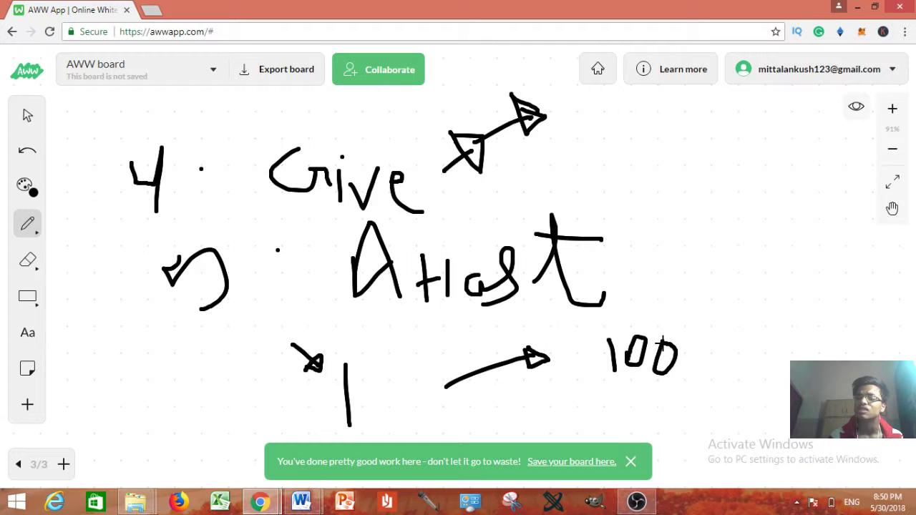
mouse_move(593, 334)
left_mouse_down()
mouse_move(594, 363)
mouse_move(566, 386)
left_mouse_up()
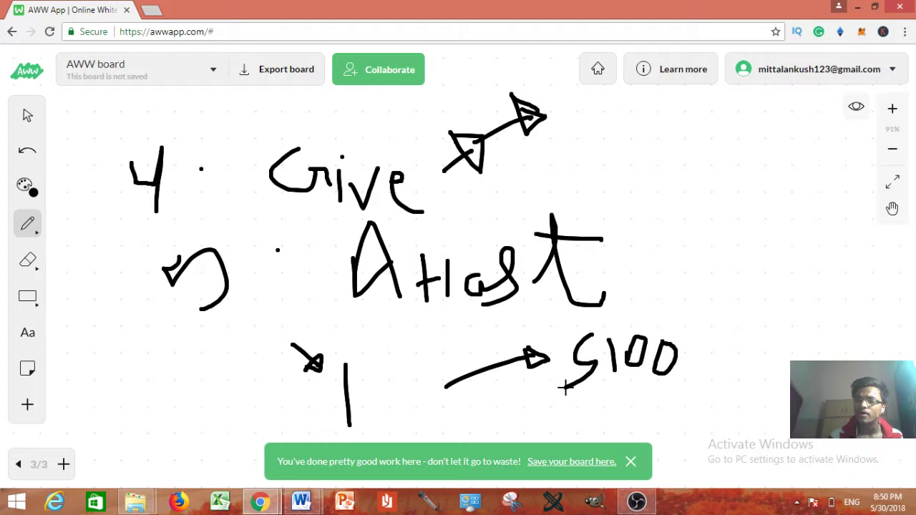
left_click_drag(586, 334, 590, 390)
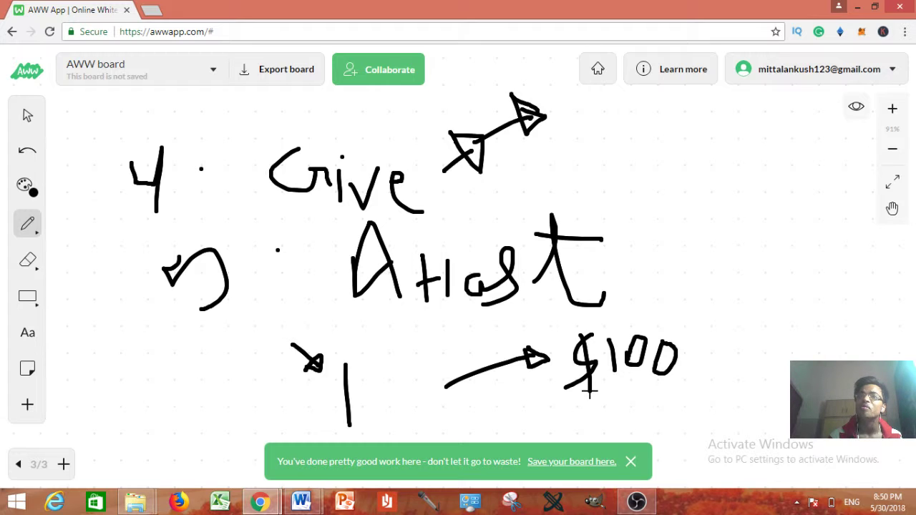
- Write '$10K' at the right with an arrow pointing down to $100
mouse_move(741, 303)
left_mouse_down()
mouse_move(686, 346)
mouse_move(711, 350)
left_mouse_up()
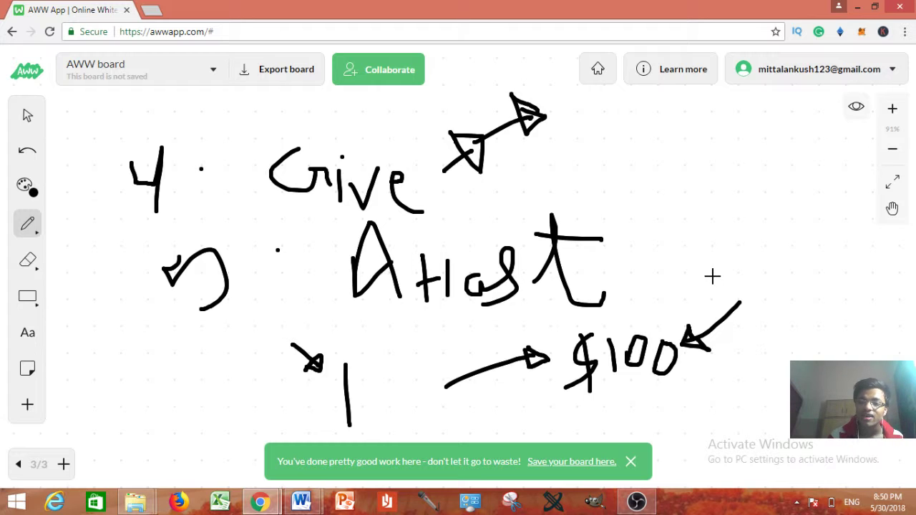
left_click_drag(712, 277, 703, 327)
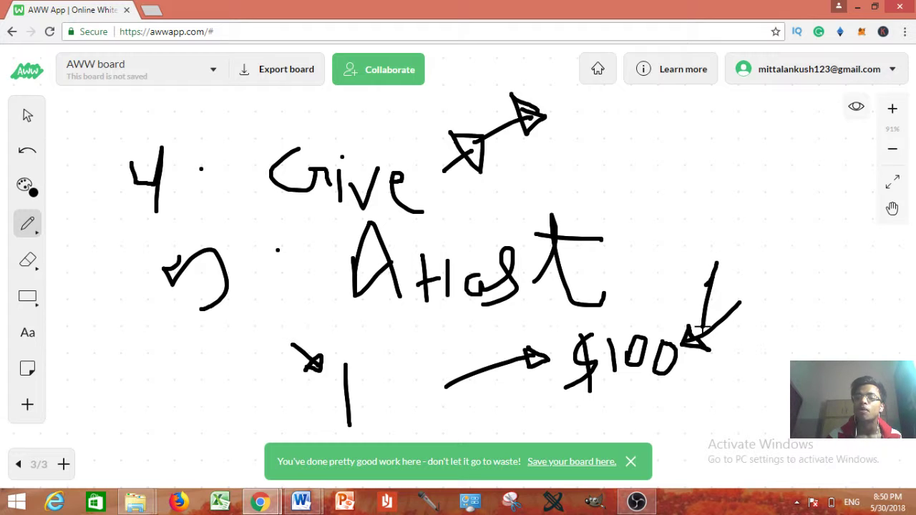
left_click_drag(744, 272, 765, 308)
left_click(763, 265)
mouse_move(793, 266)
left_mouse_down()
mouse_move(769, 289)
mouse_move(793, 306)
left_mouse_up()
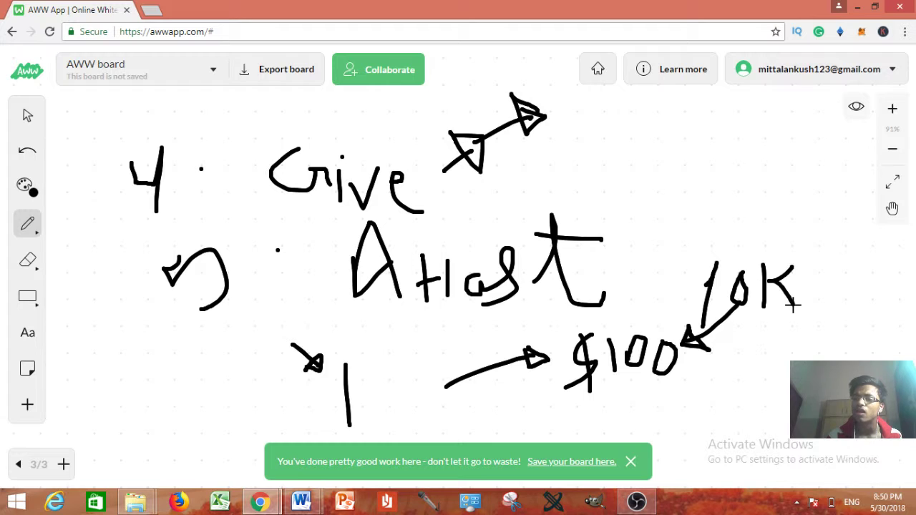
mouse_move(691, 265)
left_mouse_down()
mouse_move(646, 274)
mouse_move(636, 310)
left_mouse_up()
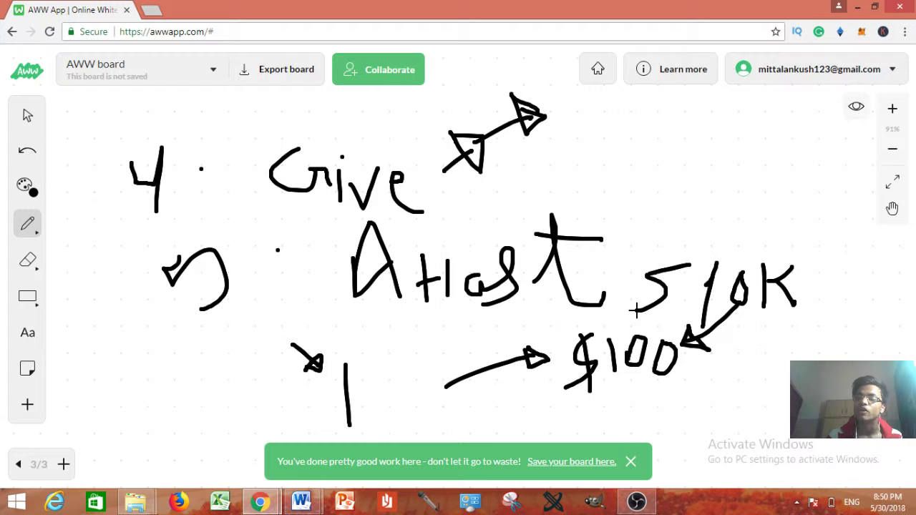
left_click_drag(662, 254, 655, 316)
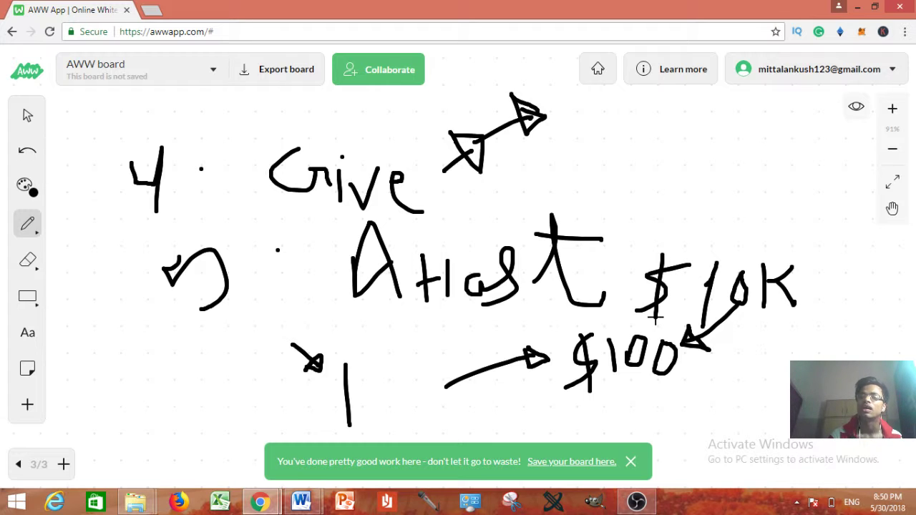